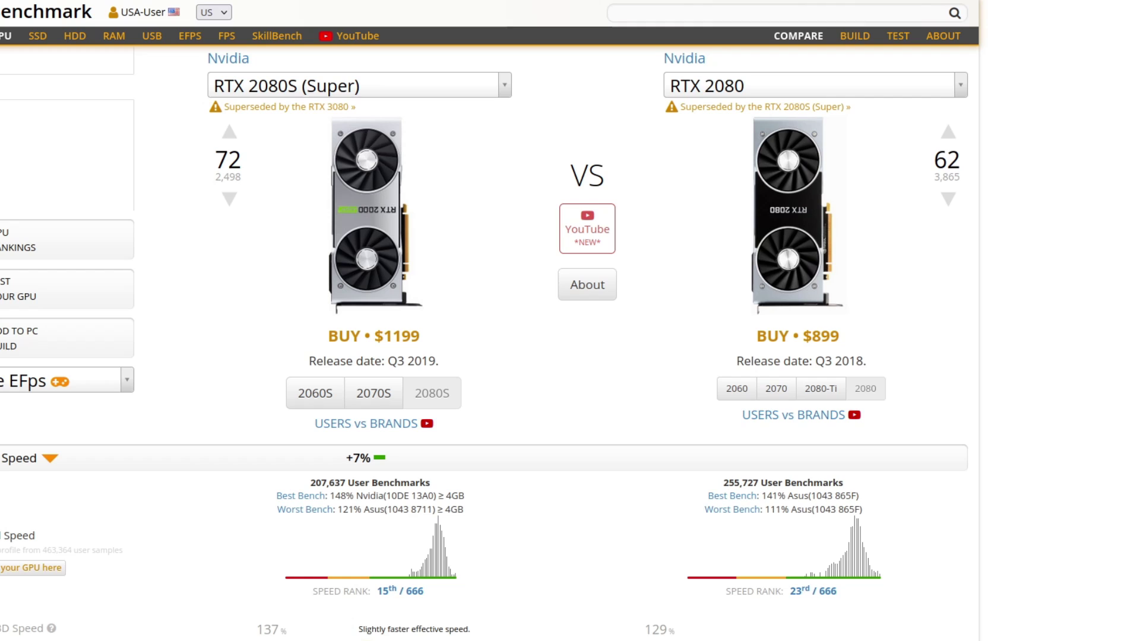
- Swap the right-hand GPU from RTX 2080 to RTX 2080-Ti, revealing its 26% speed lead
left_click(947, 131)
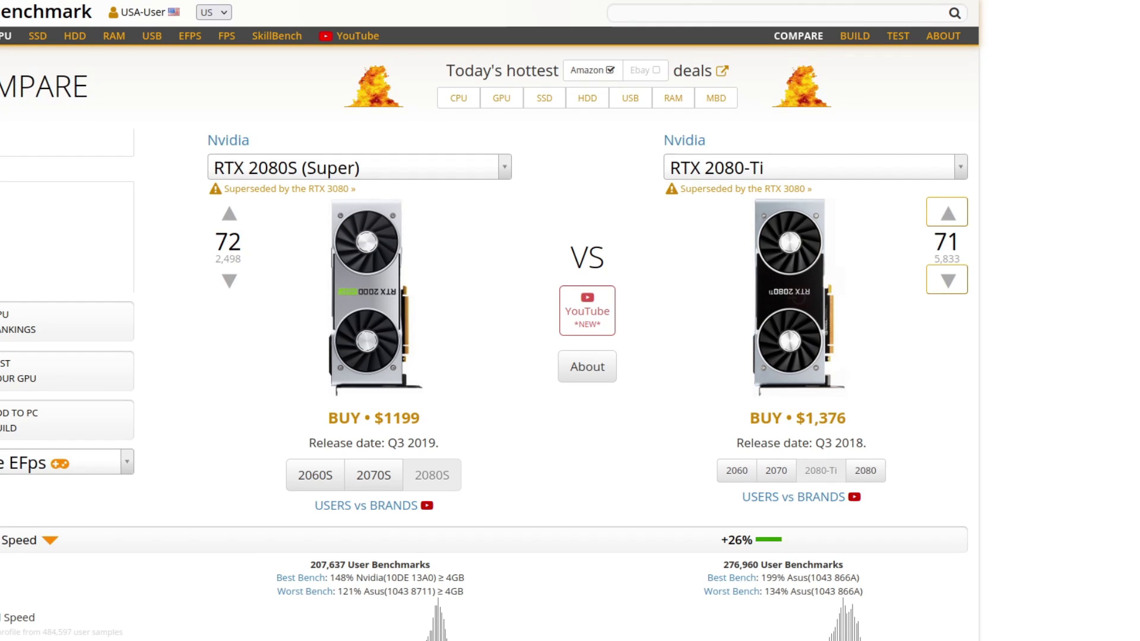